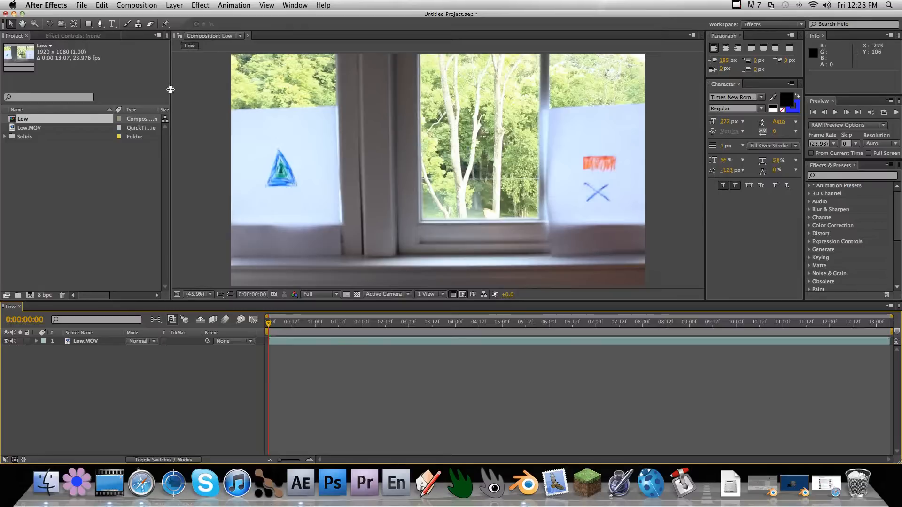
Step: Create a black 1920 × 1080 px solid and scale it down to a narrow vertical bar over the window divider
click(171, 5)
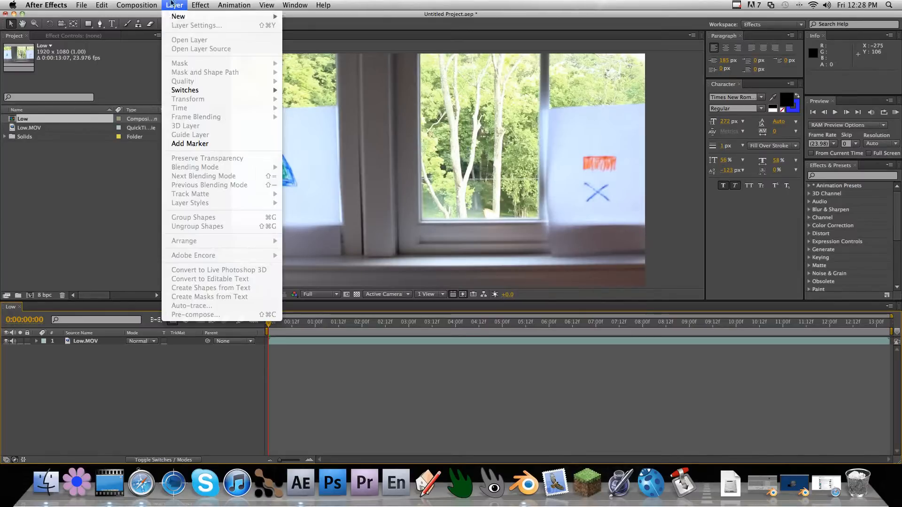
mouse_move(172, 17)
click(300, 28)
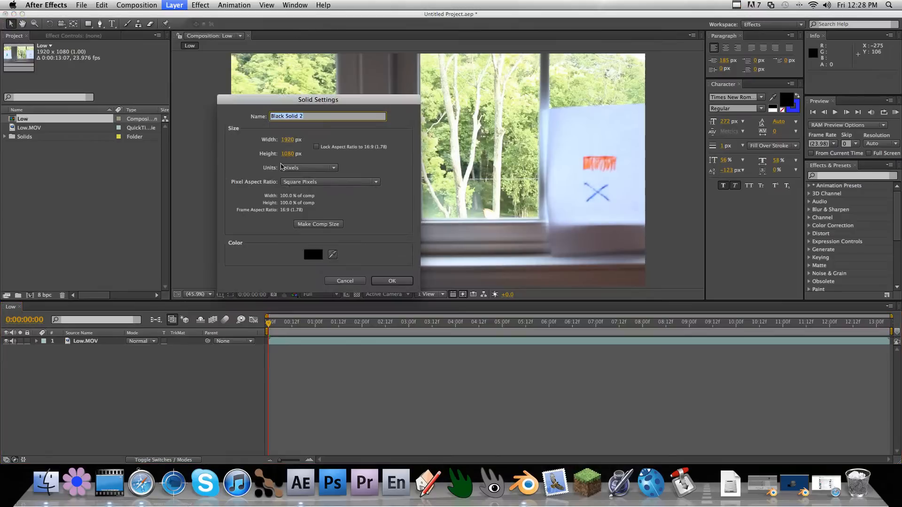
click(385, 285)
drag(231, 54, 379, 68)
Step: Rotate the black bar by about -1.4° to line it up with the window divider
key(w)
drag(377, 189, 378, 189)
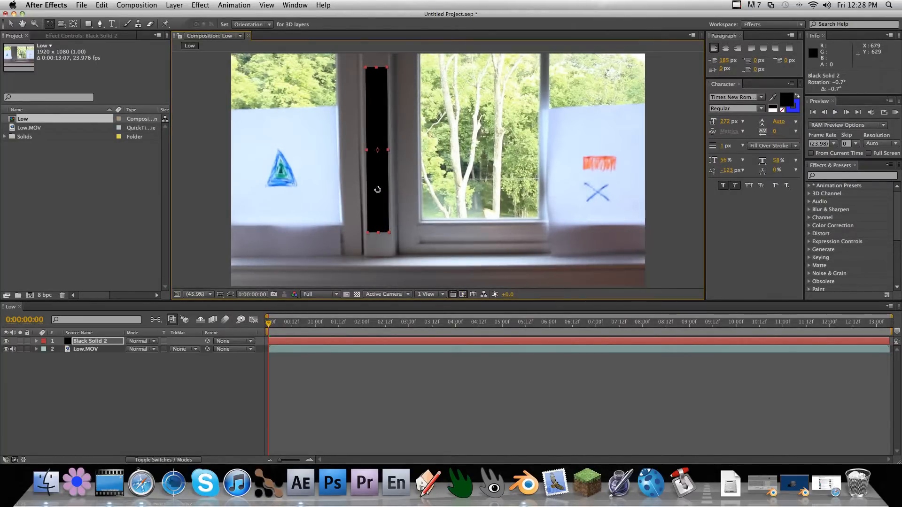
drag(378, 189, 380, 186)
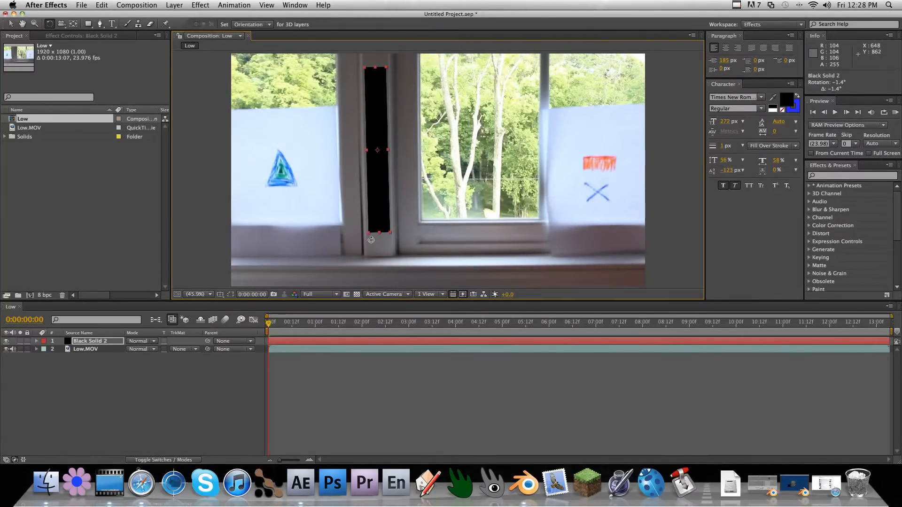
Step: Preview the composition to compare the black bar with the moving footage, and return to the first frame
key(space)
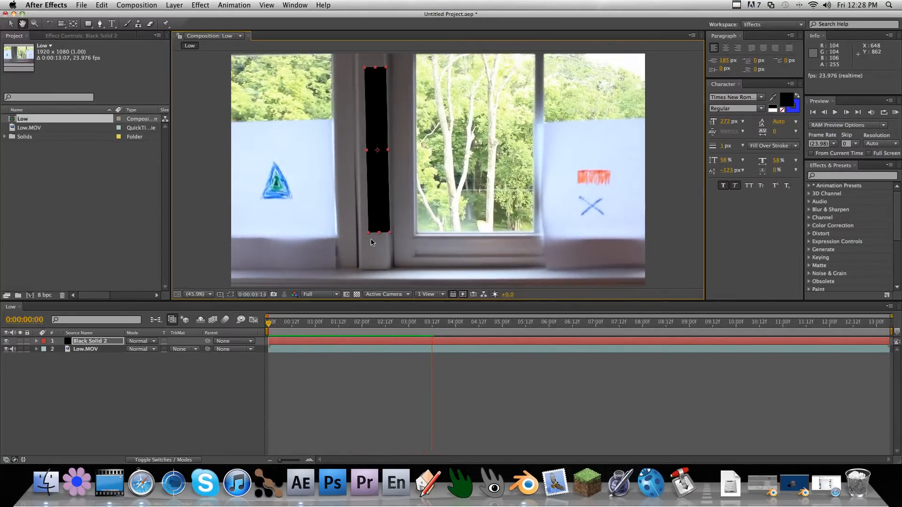
key(w)
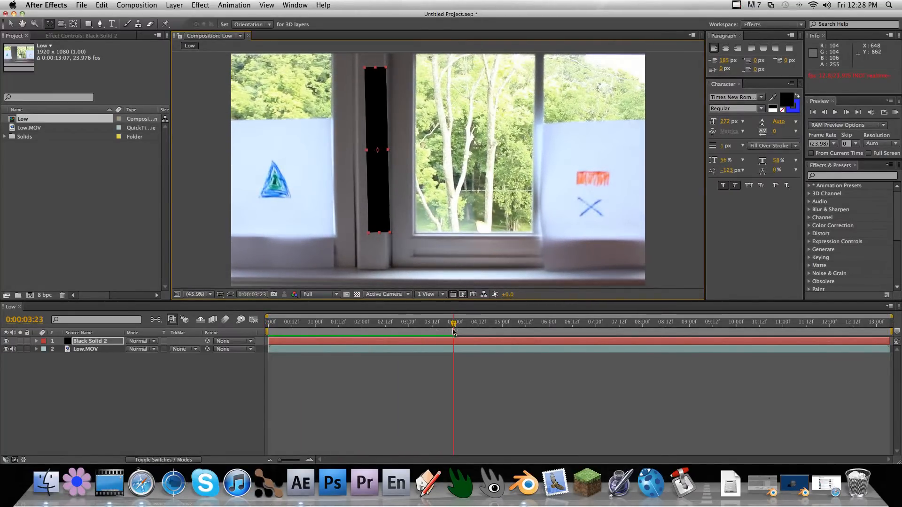
drag(454, 331, 256, 324)
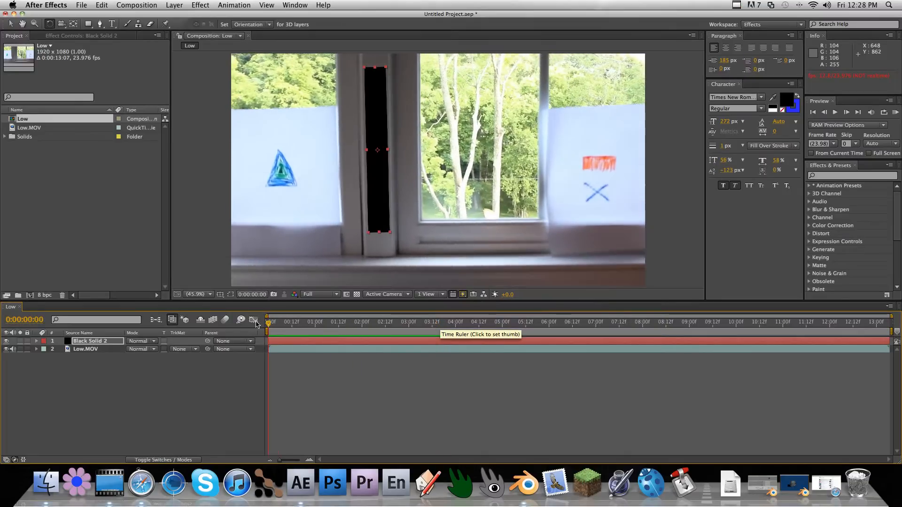
Step: Open the Low.MOV layer in its own view and switch to the Motion Tracking workspace
click(95, 349)
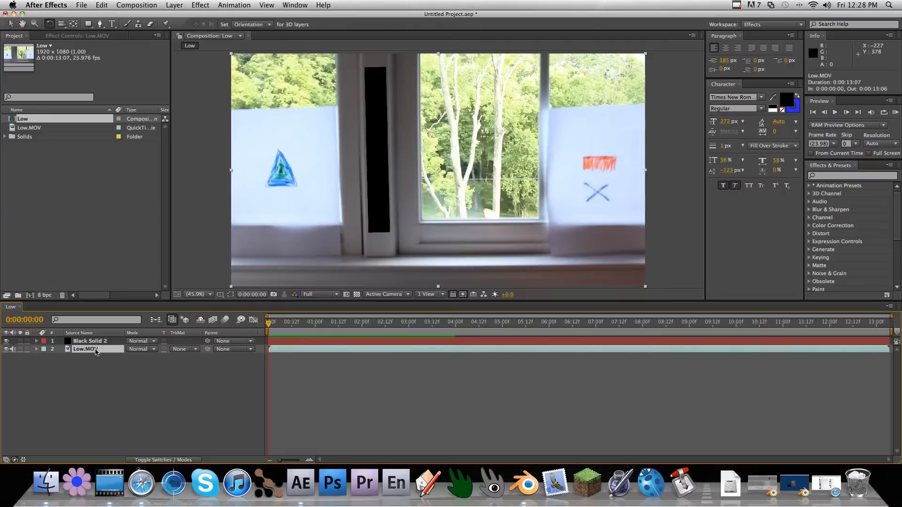
double_click(96, 349)
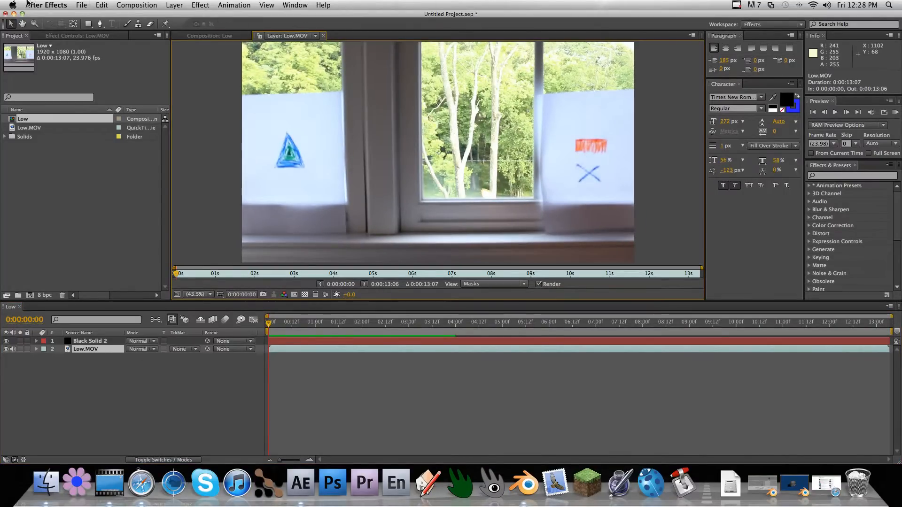
click(295, 4)
mouse_move(306, 16)
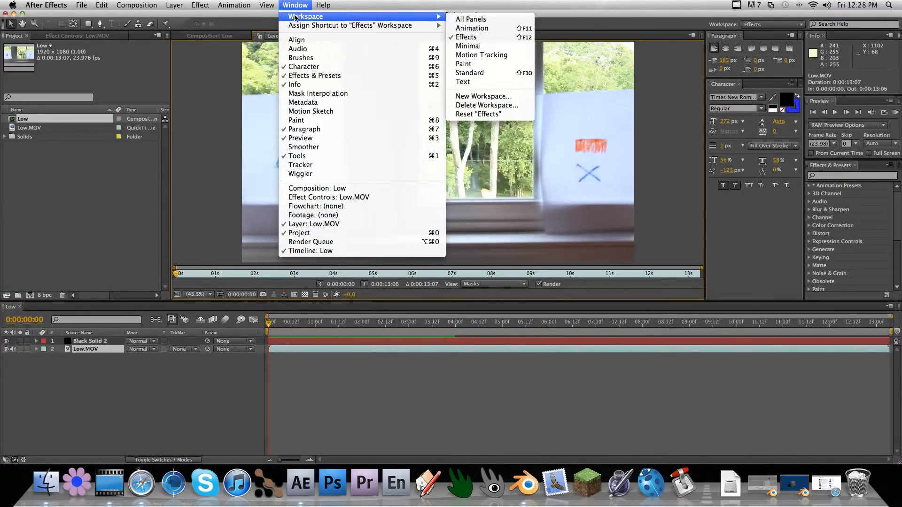
click(492, 55)
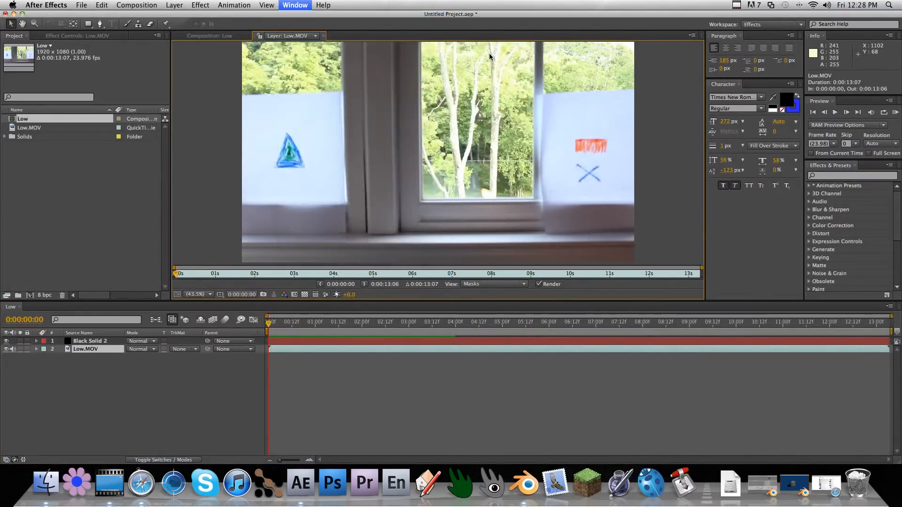
click(739, 36)
click(739, 36)
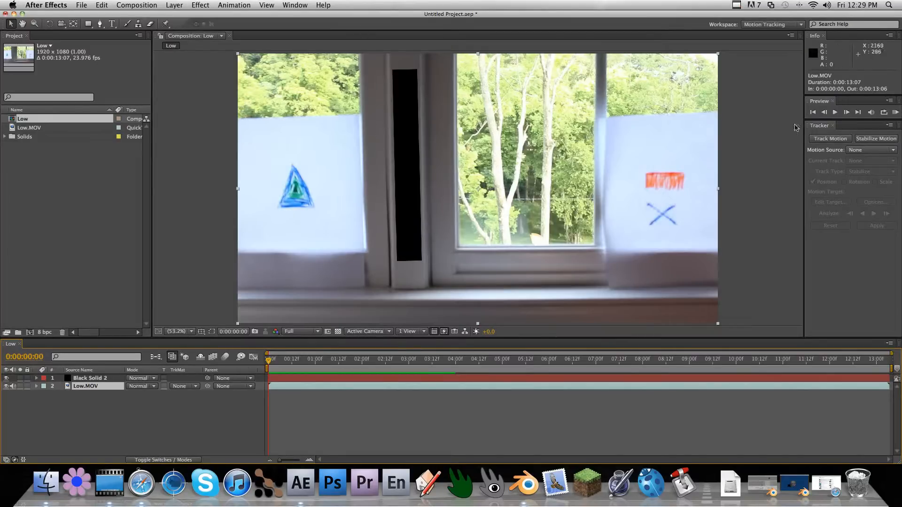
Step: Start motion tracking on Low.MOV and place Track Point 1 with an enlarged search region on the window divider
click(834, 138)
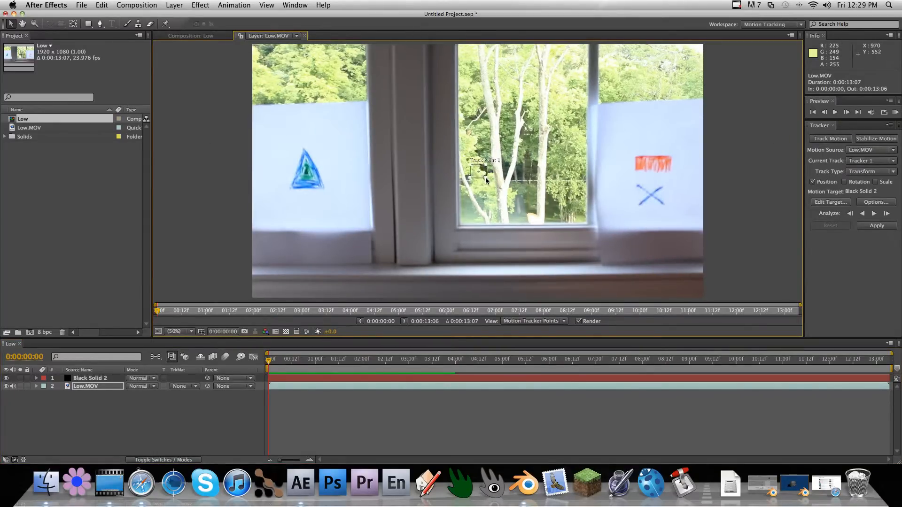
drag(487, 177, 323, 179)
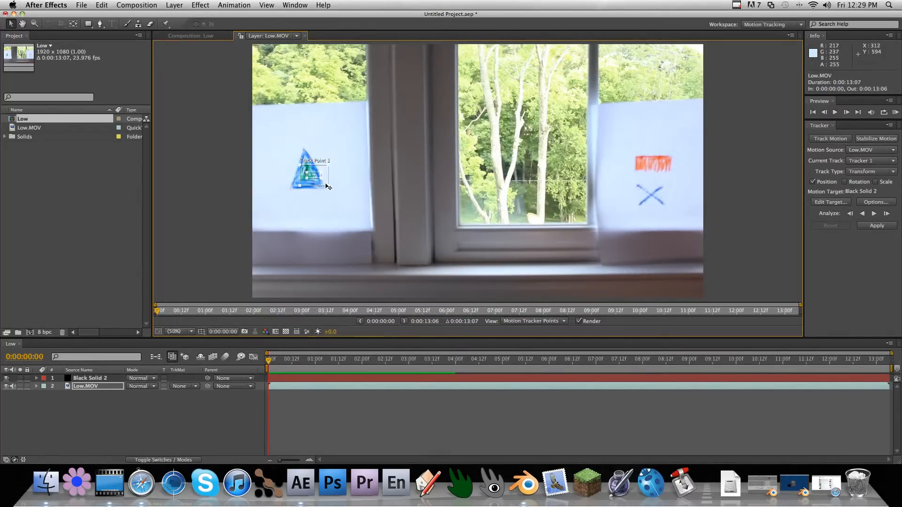
drag(330, 188, 402, 169)
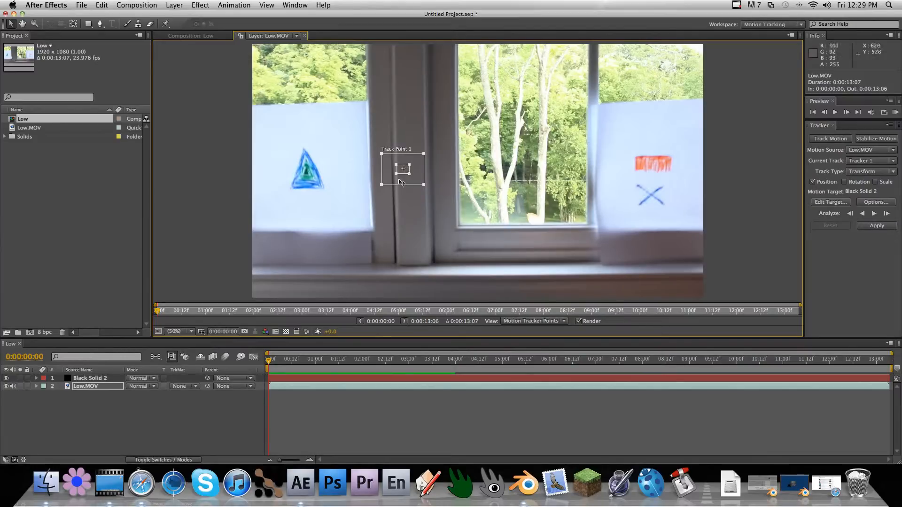
Step: Try analyzing the window divider track forward for a few frames, and undo the analysis
click(875, 213)
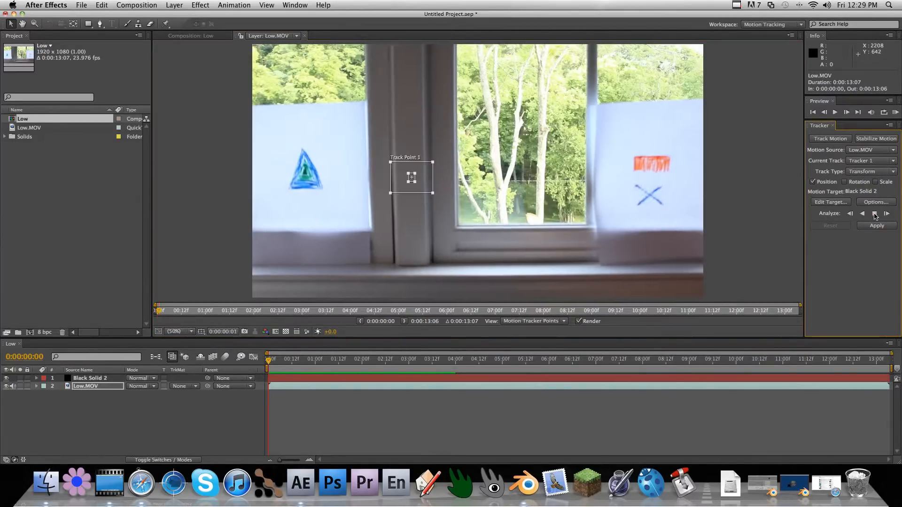
click(875, 214)
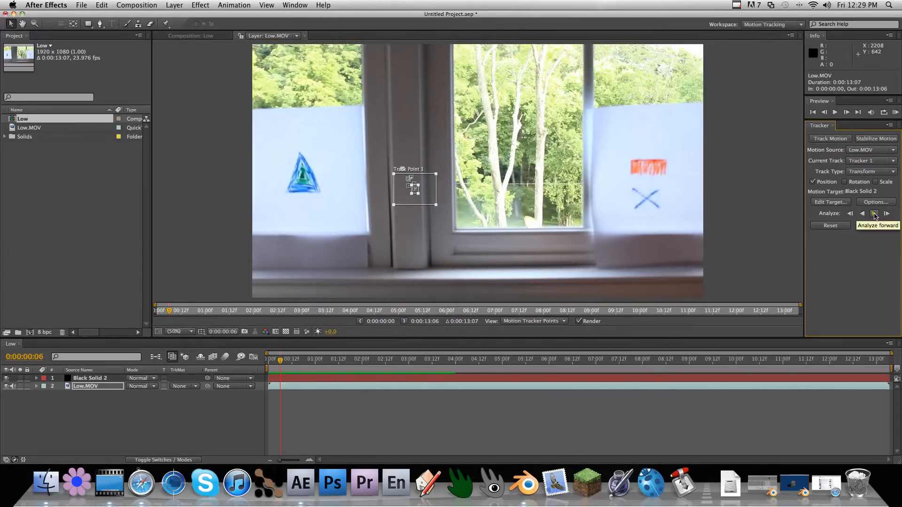
key(super+z)
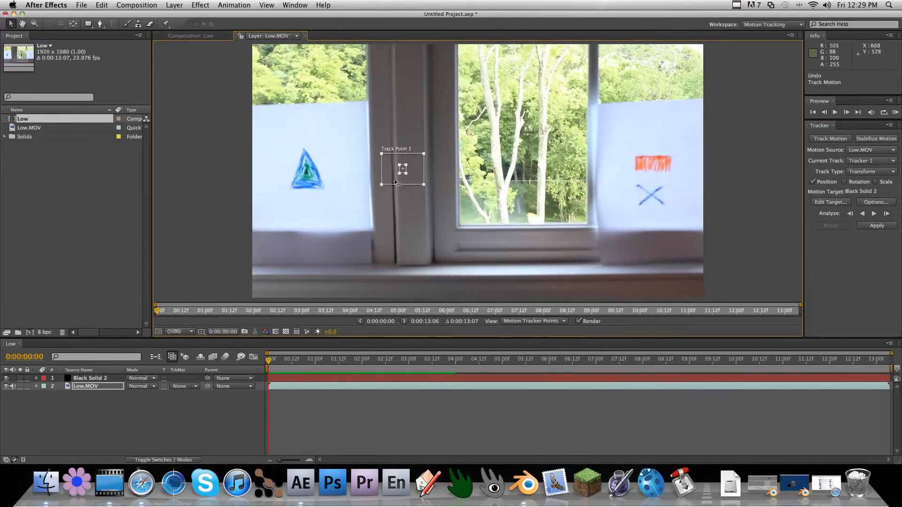
Step: Move Track Point 1 onto the blue triangle and enable rotation tracking in addition to position
drag(405, 175, 307, 172)
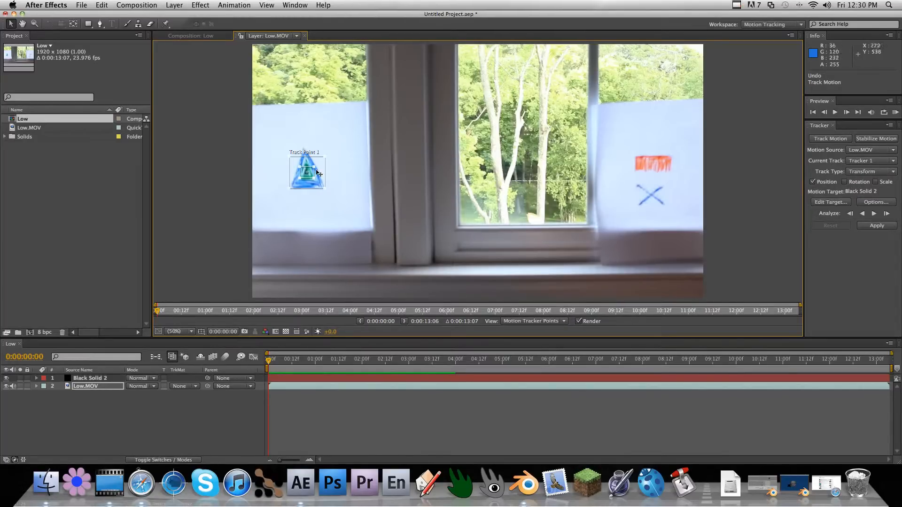
click(875, 182)
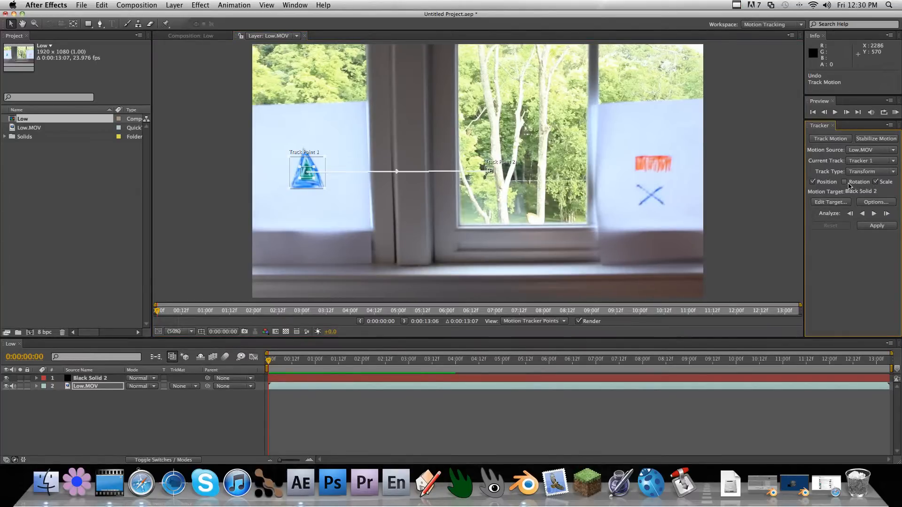
click(874, 182)
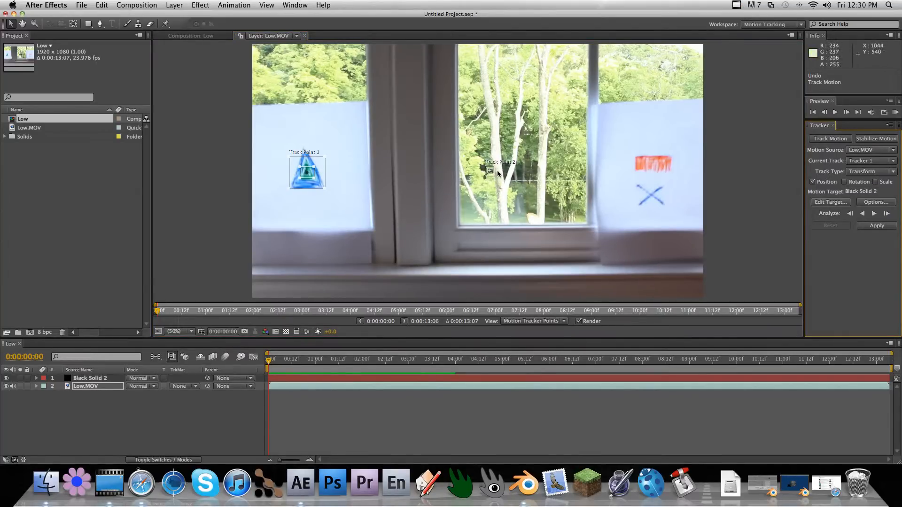
click(845, 182)
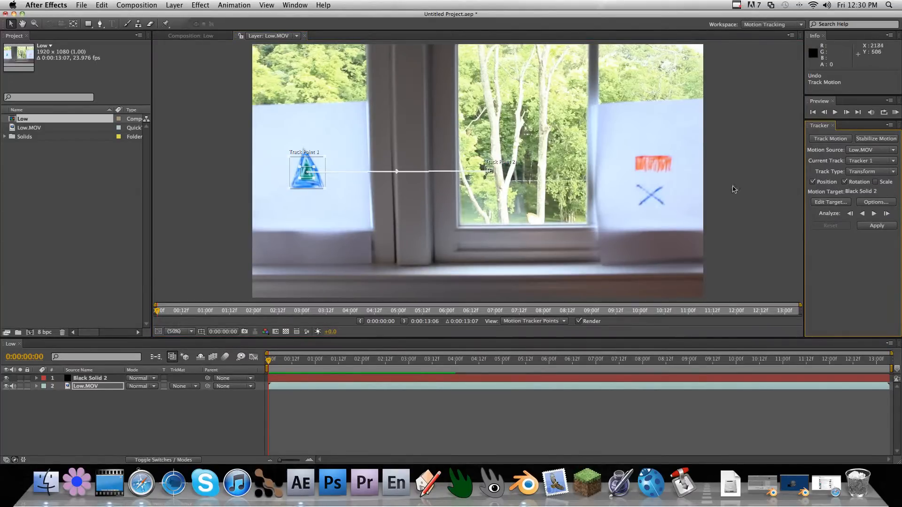
Step: Place Track Point 2 over the blue X and adjust both track points' search regions to enclose their drawn marks
click(491, 175)
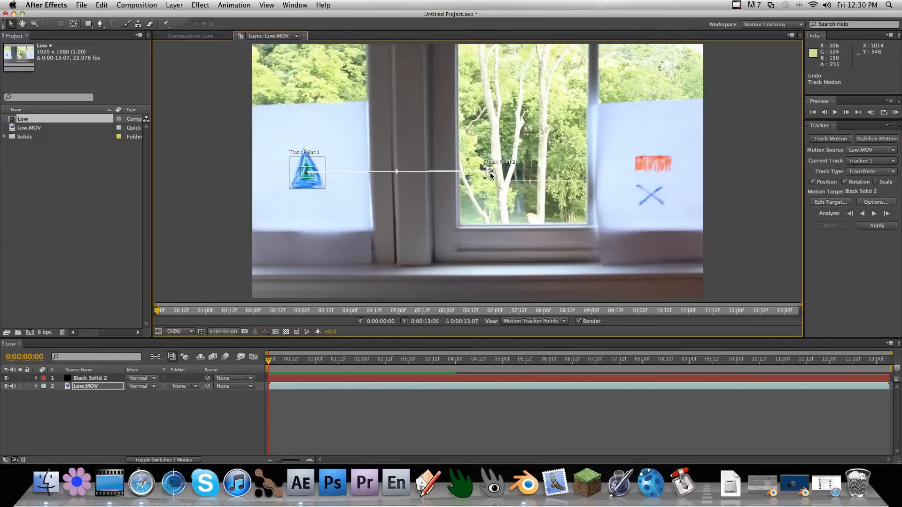
drag(490, 175, 656, 199)
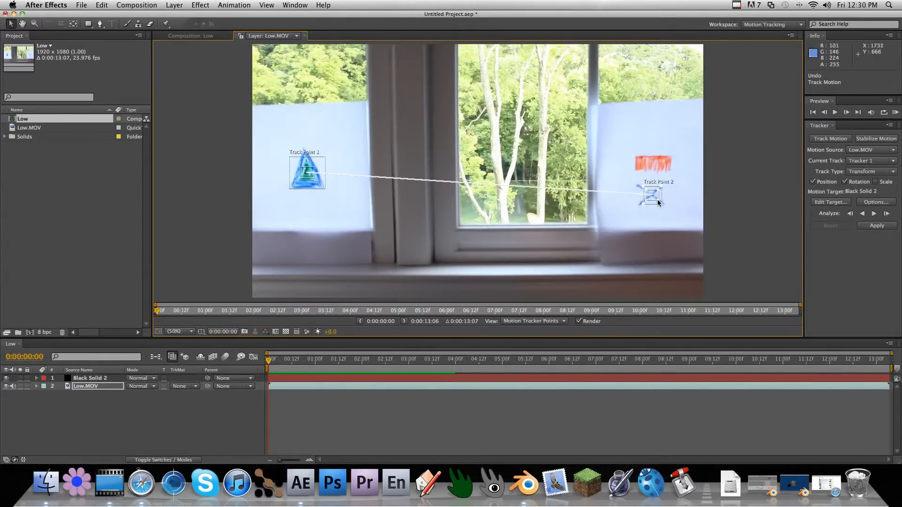
drag(653, 196, 651, 195)
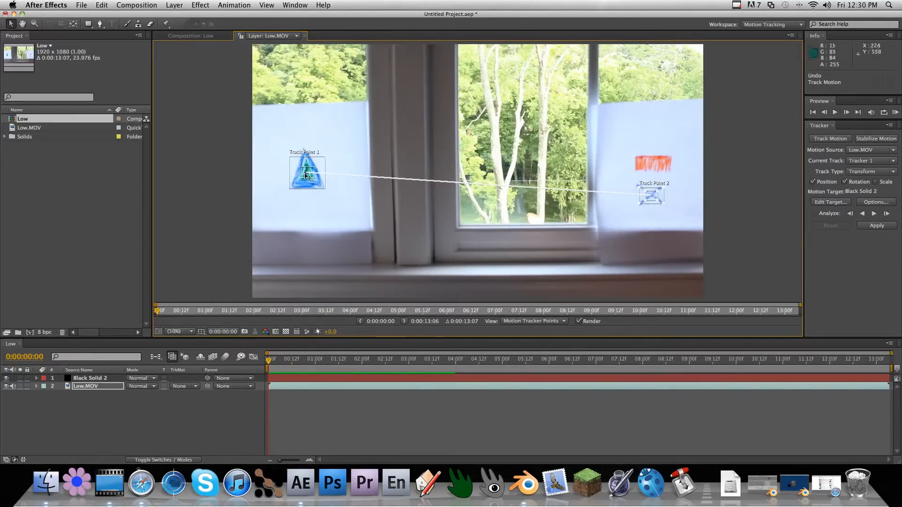
drag(325, 187, 327, 190)
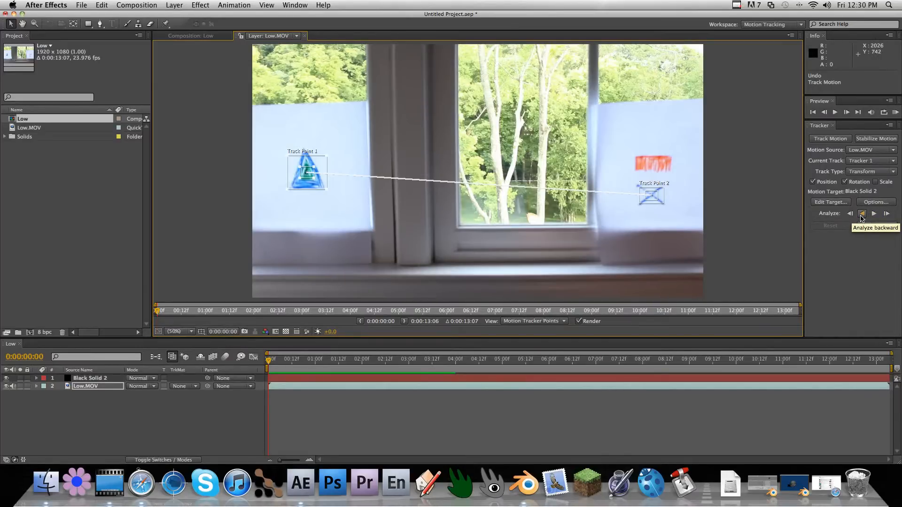
Step: Analyze both track points forward to 0:00:04:10, stop the analysis, and return to the first frame
click(886, 214)
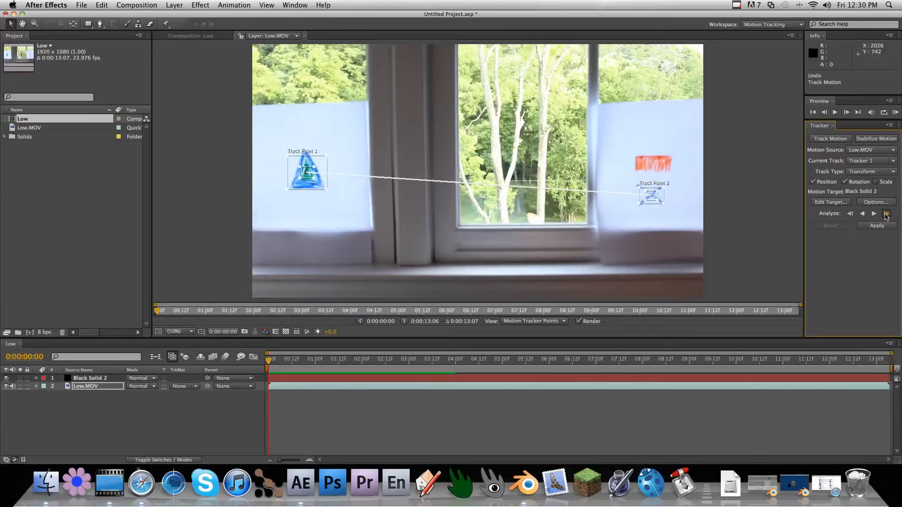
click(877, 214)
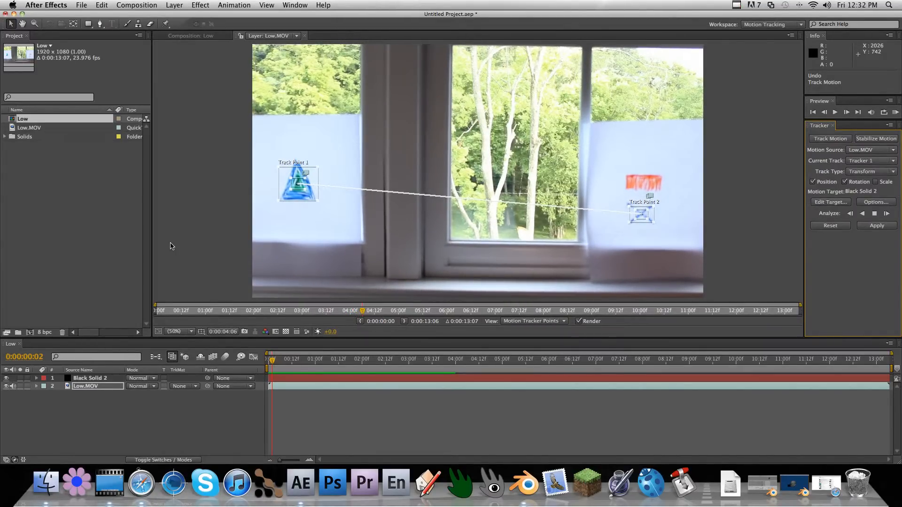
click(874, 214)
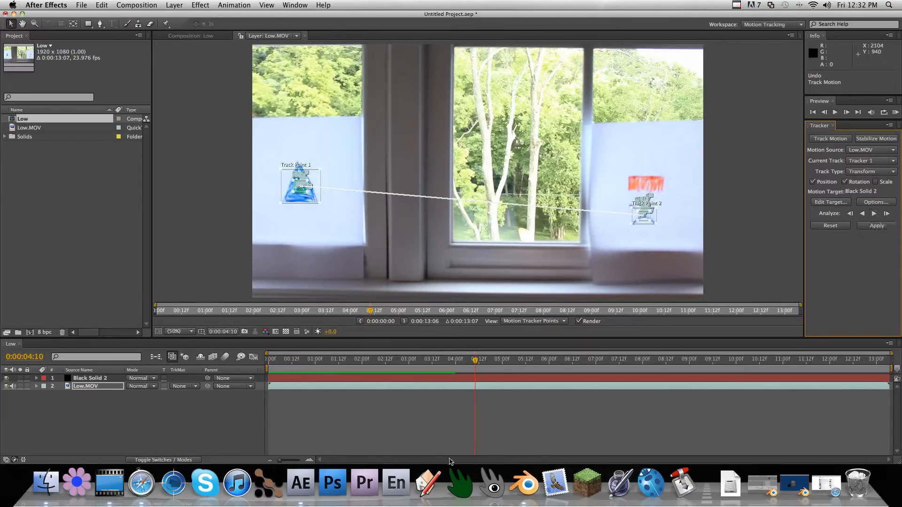
drag(371, 311, 573, 311)
drag(209, 311, 123, 309)
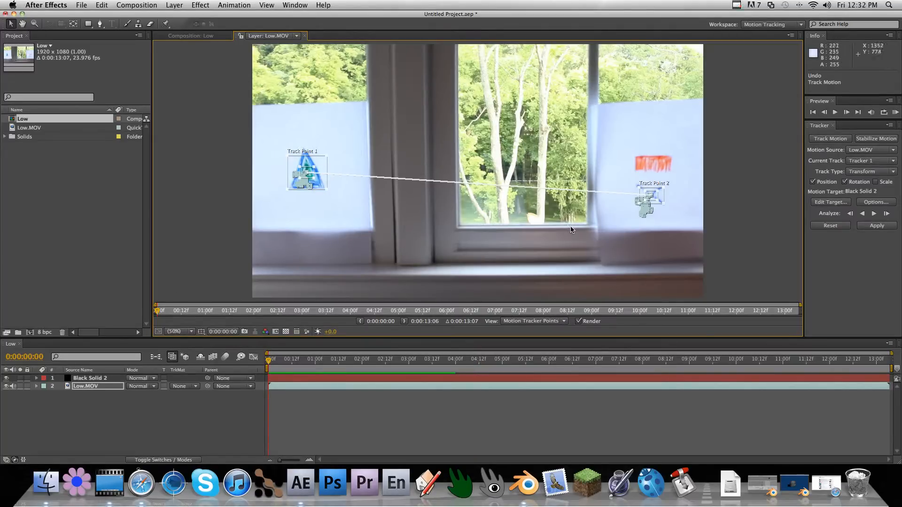
Step: Add a null object to the composition and select its layer
click(174, 5)
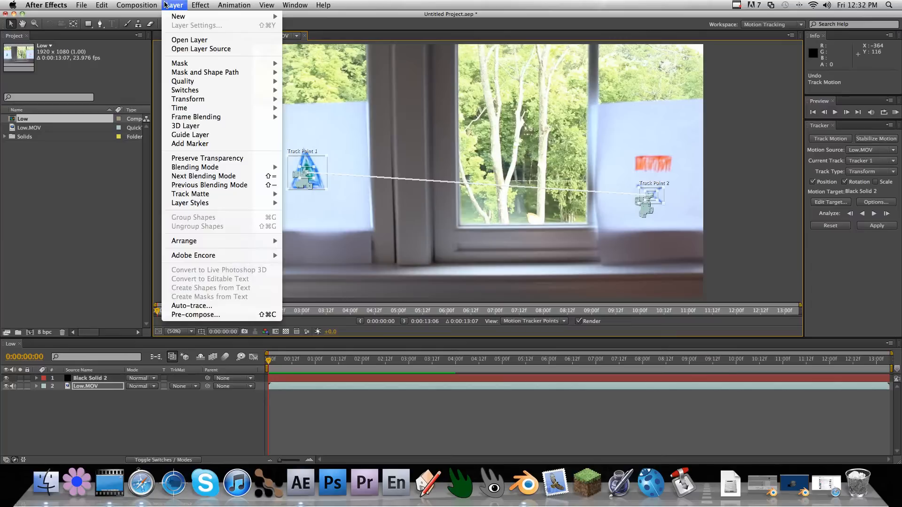
mouse_move(170, 16)
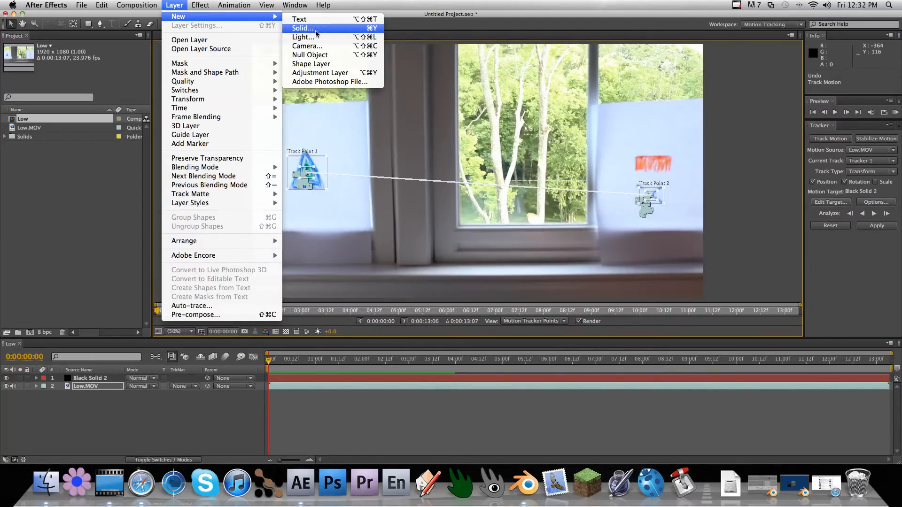
click(306, 57)
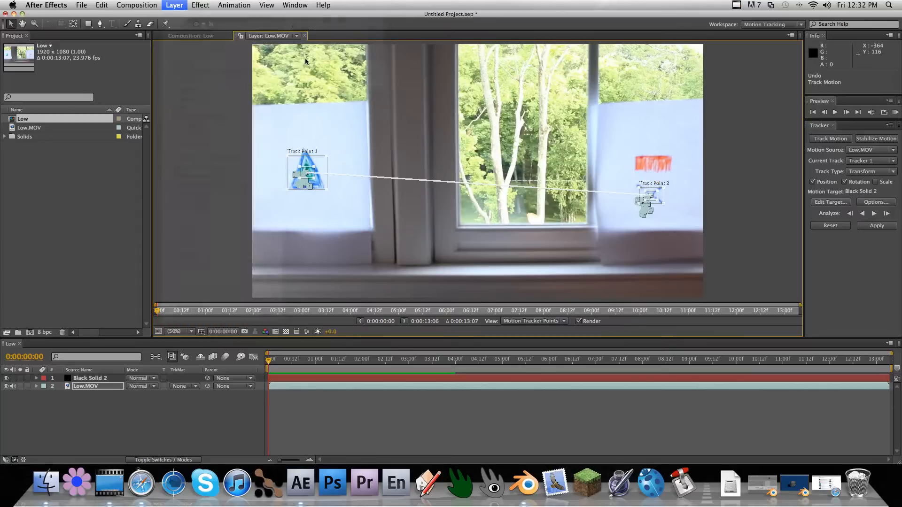
click(98, 379)
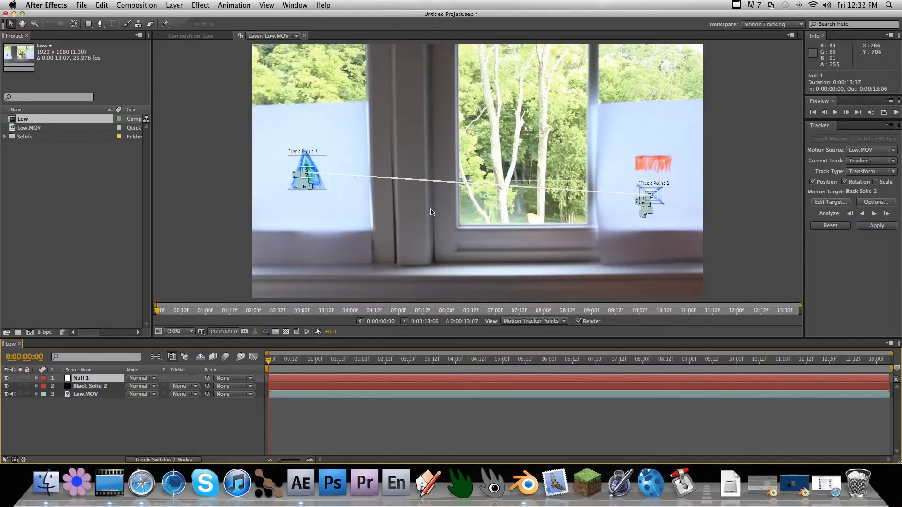
scroll(430, 212, down, 2)
scroll(440, 206, up, 2)
Step: Set the tracker's motion target to the Null 1 layer and apply the tracking data in X and Y dimensions
click(812, 204)
click(465, 227)
click(460, 220)
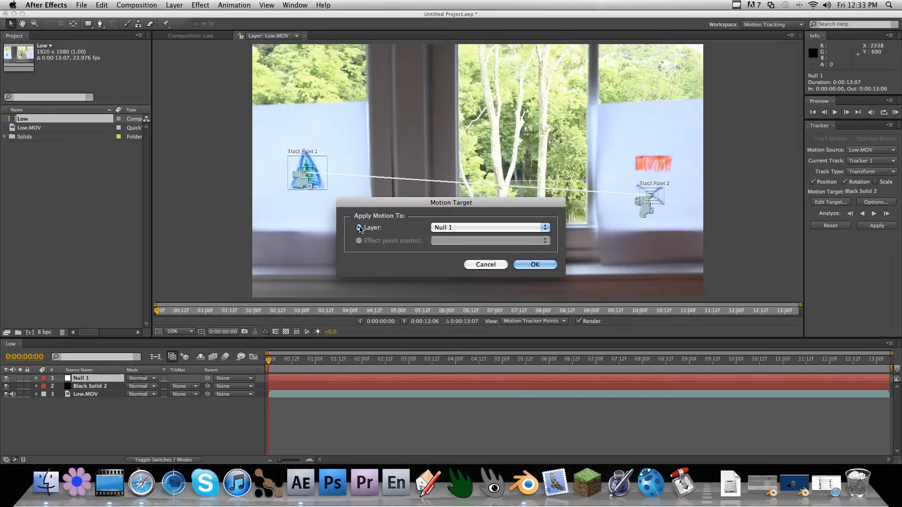
click(528, 266)
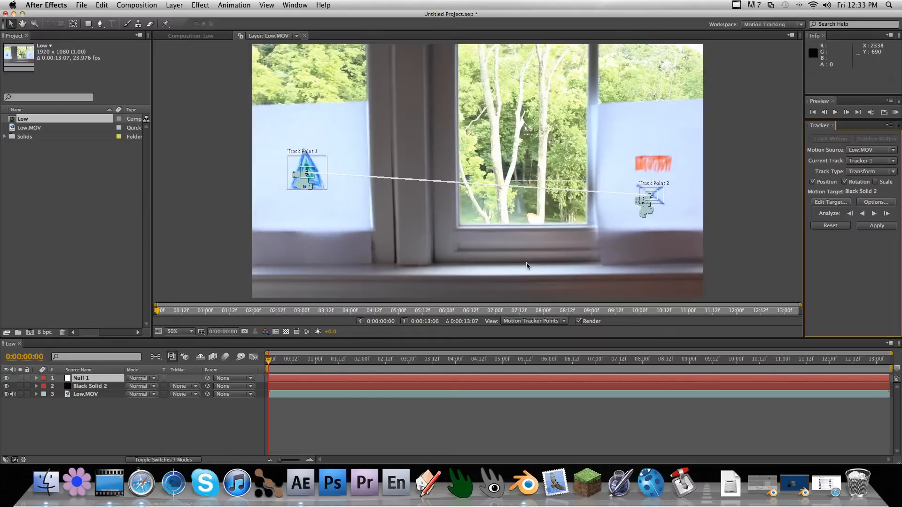
click(872, 227)
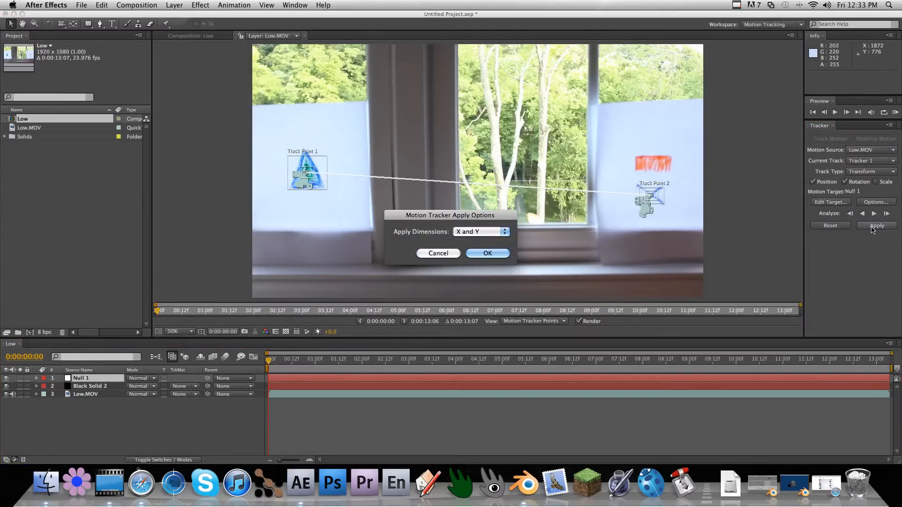
click(488, 254)
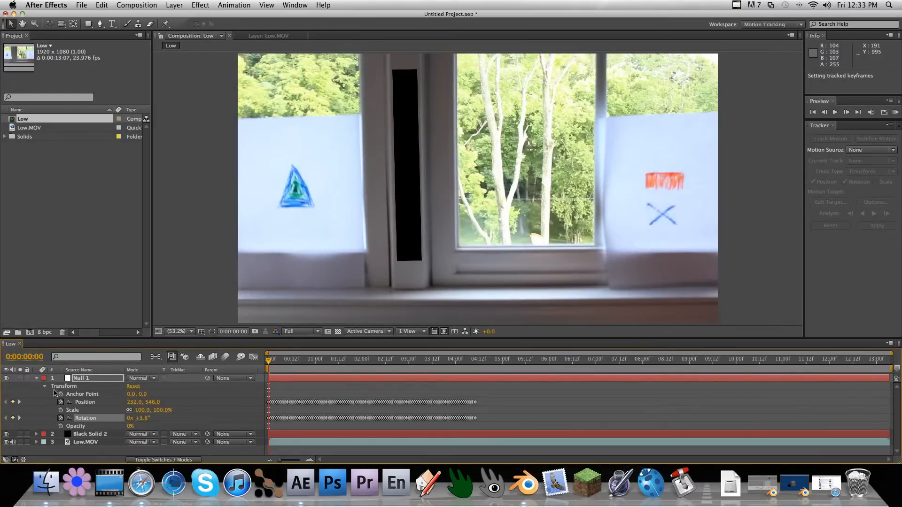
click(36, 379)
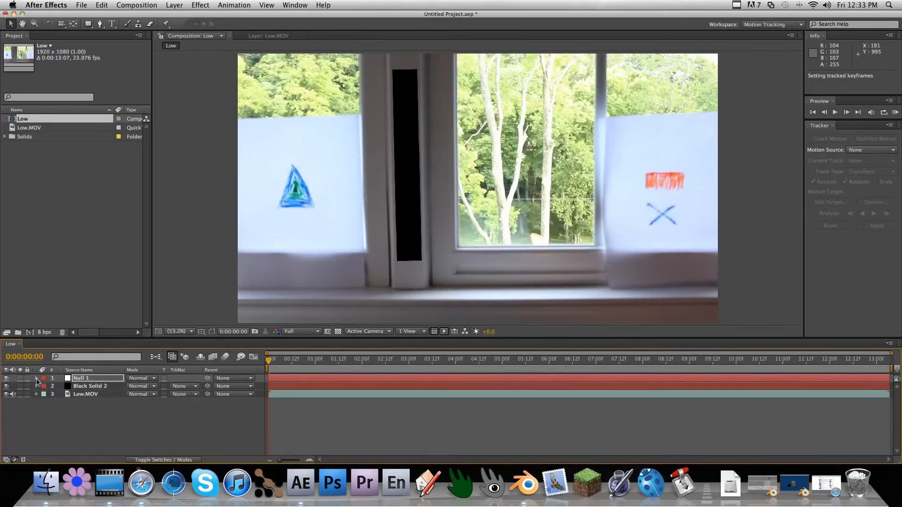
Step: Hide the black solid and trim the ends of all three layers to 0:00:04:04
click(6, 386)
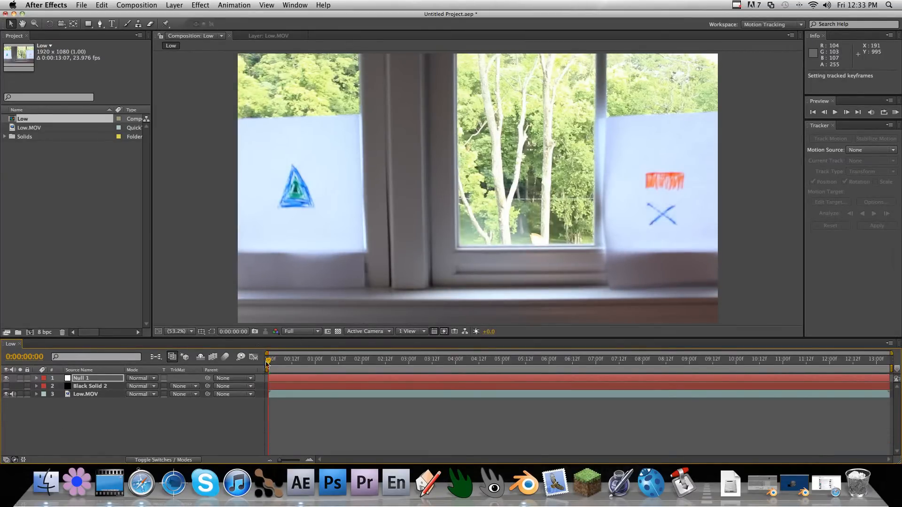
drag(270, 362, 268, 362)
drag(272, 362, 465, 370)
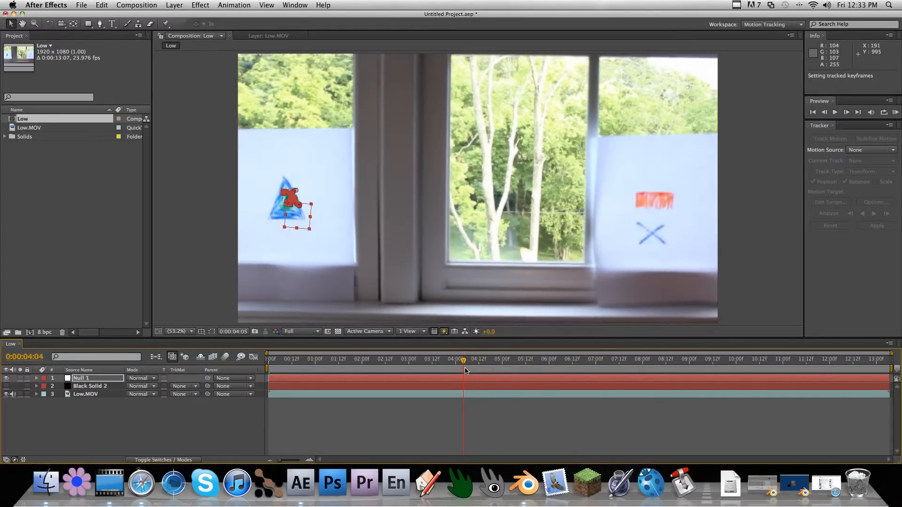
shift+click(94, 395)
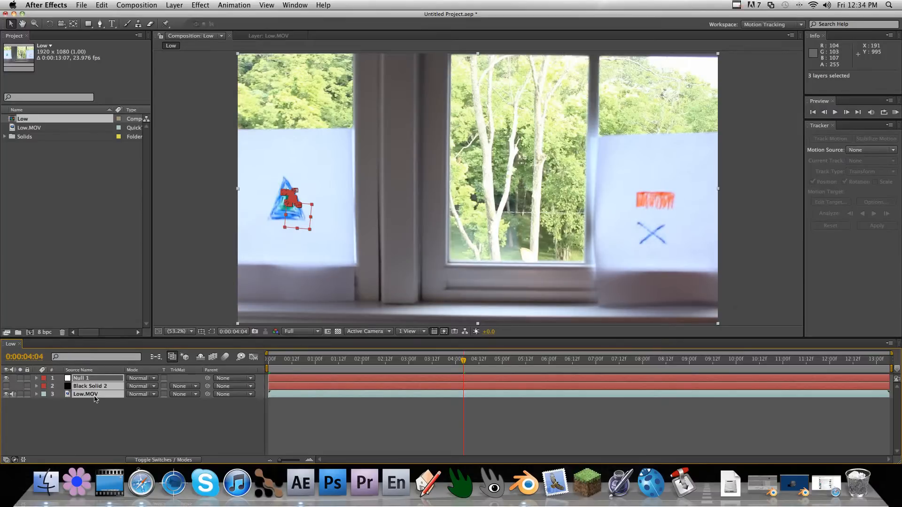
key(alt+bracketright)
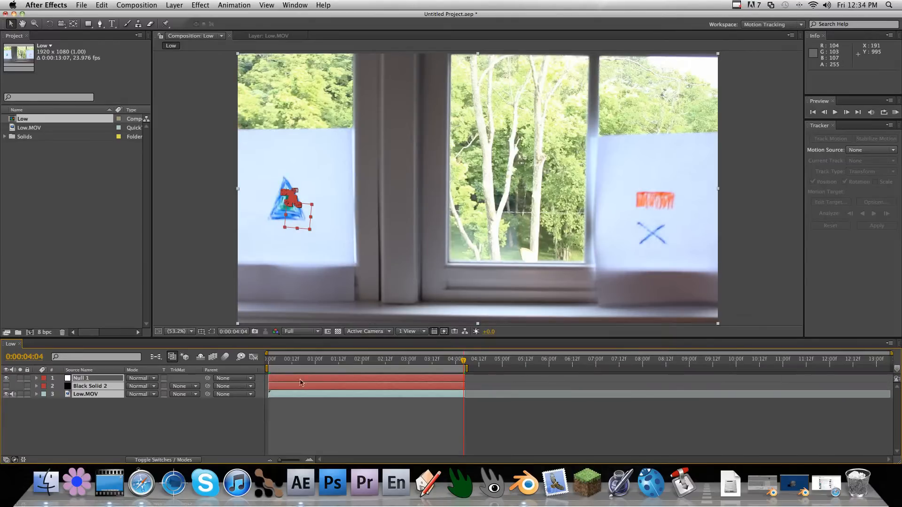
Step: Scrub the trimmed clip to check the null against the triangle, undo the accidental layer move, and return to the first frame
click(395, 360)
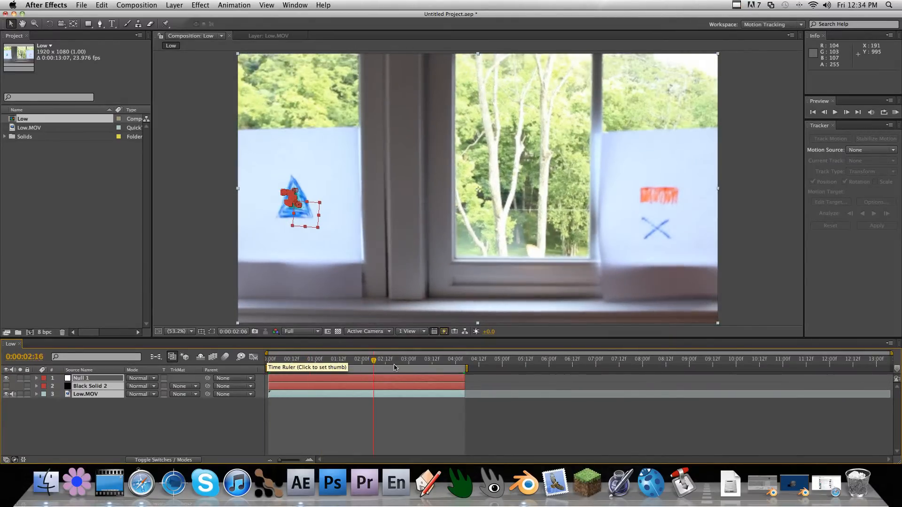
drag(394, 368, 345, 365)
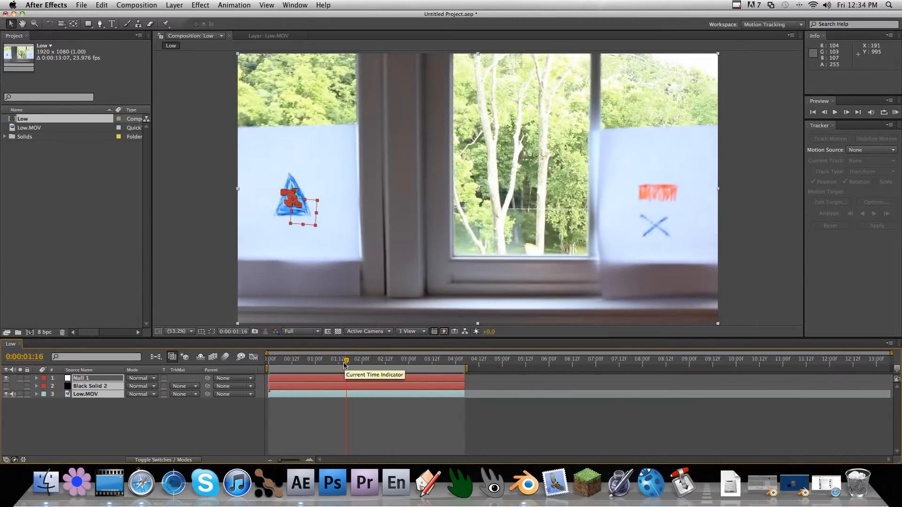
click(299, 214)
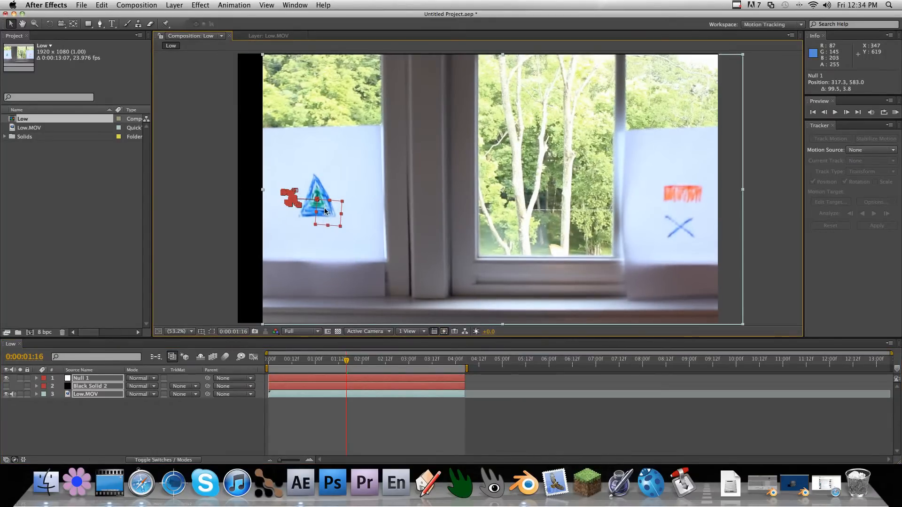
key(super+z)
click(329, 362)
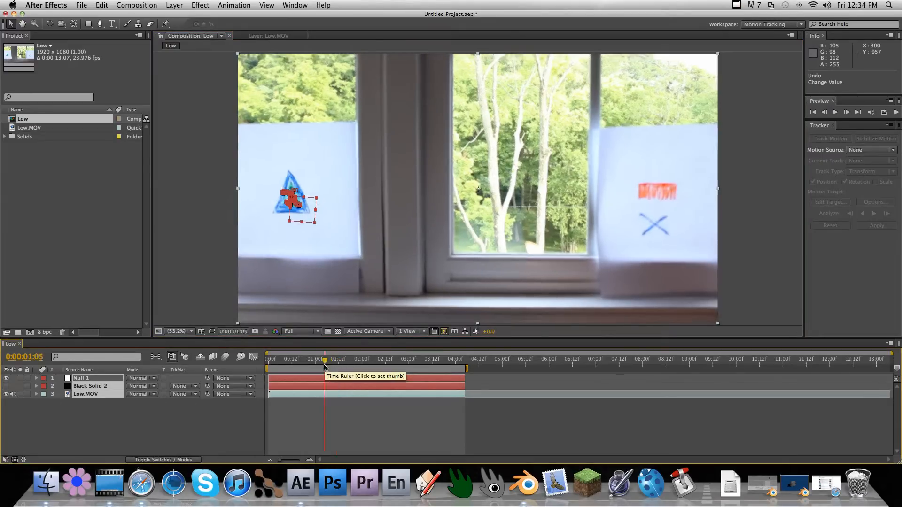
key(Home)
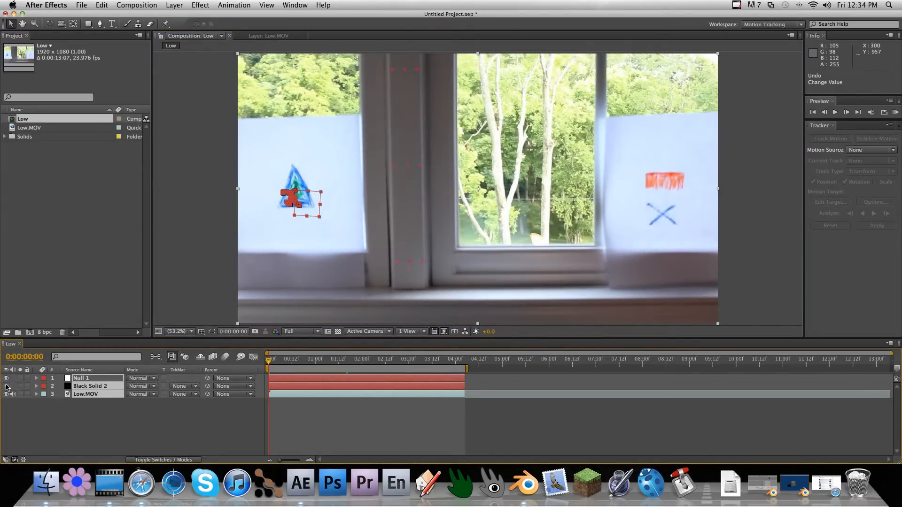
Step: Make the black solid visible again and parent it to Null 1
click(6, 386)
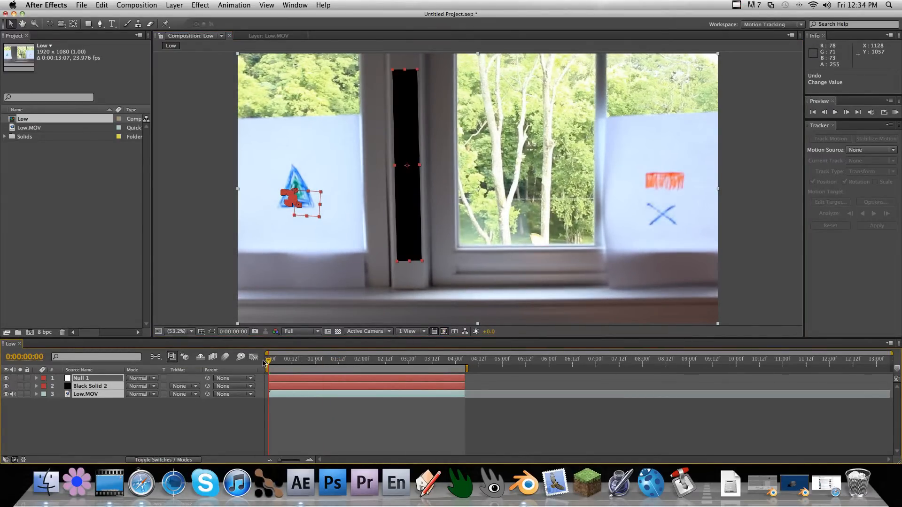
mouse_move(266, 362)
mouse_down()
mouse_move(332, 359)
mouse_move(261, 357)
mouse_up()
click(407, 100)
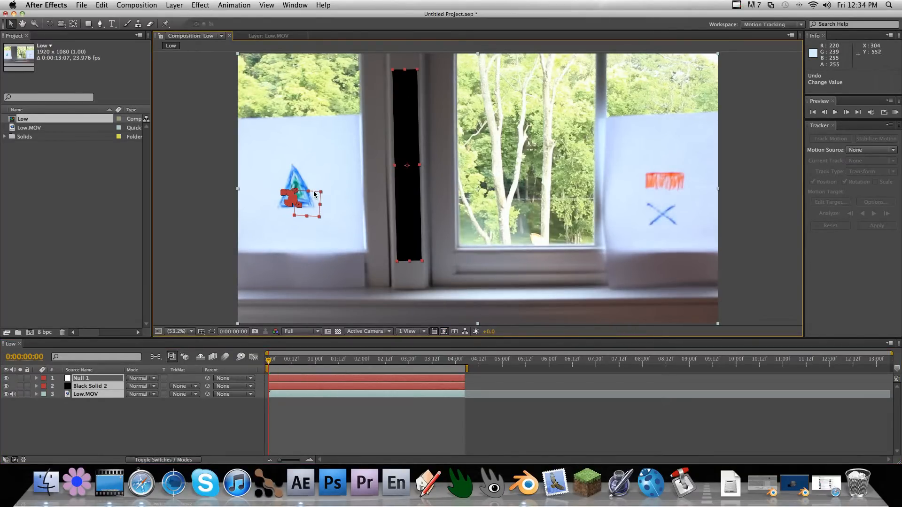
click(86, 399)
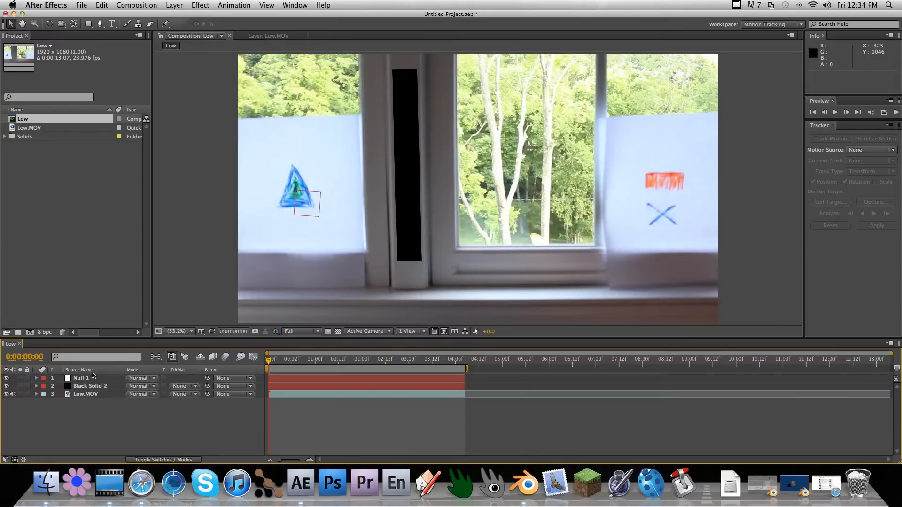
click(225, 387)
click(230, 395)
Step: Scrub and play back the composition to check how the black solid follows the window frame, ending on the first frame
drag(265, 362, 362, 362)
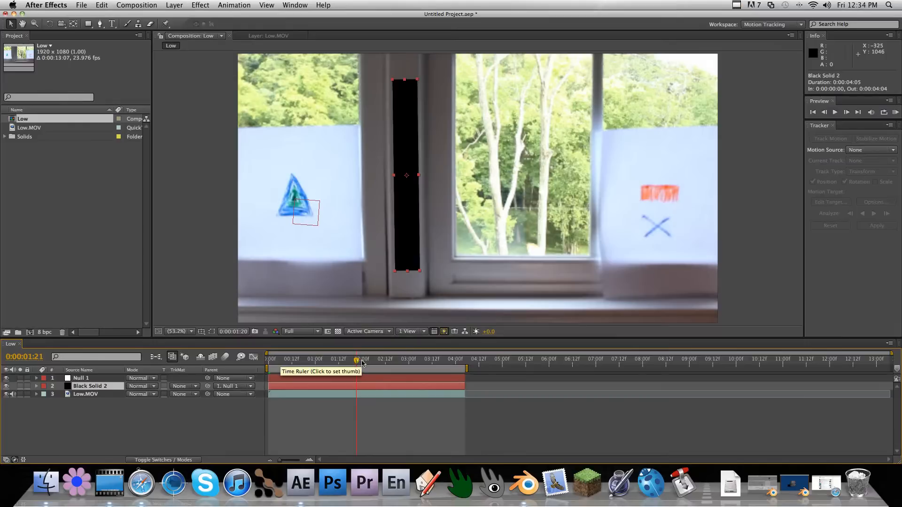
key(space)
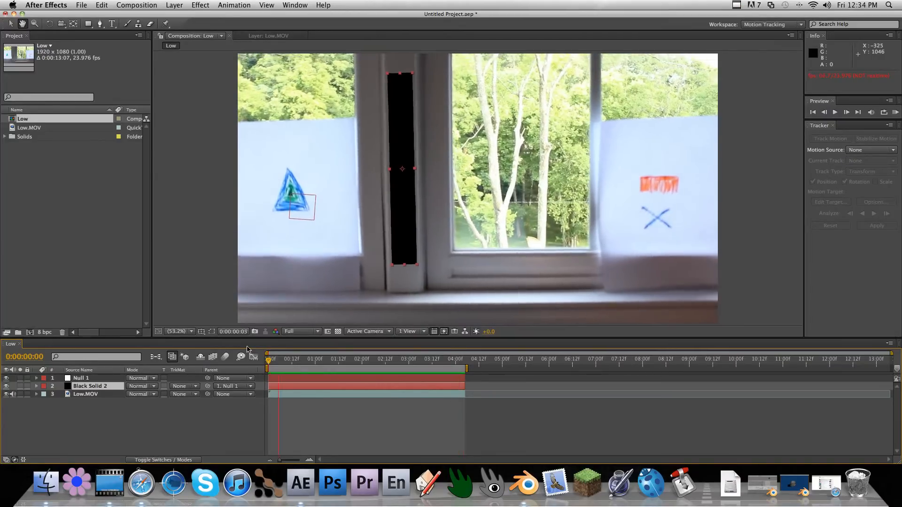
key(space)
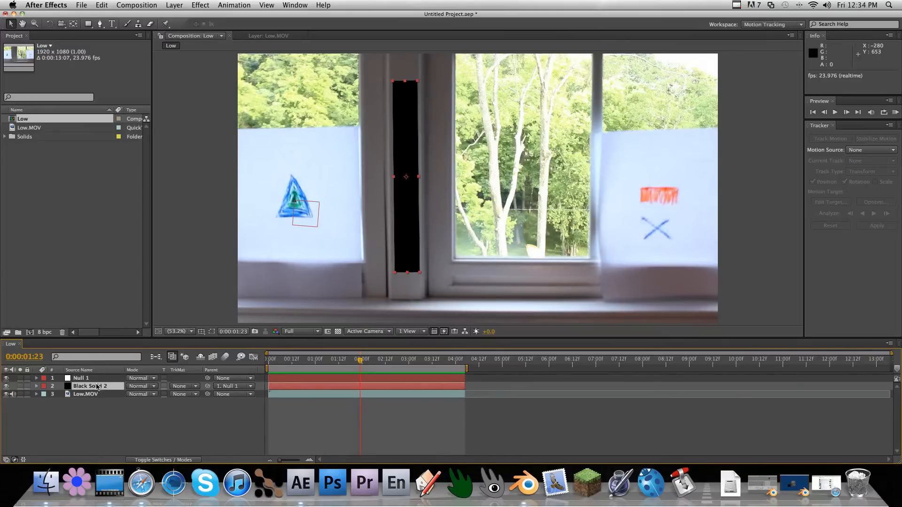
key(space)
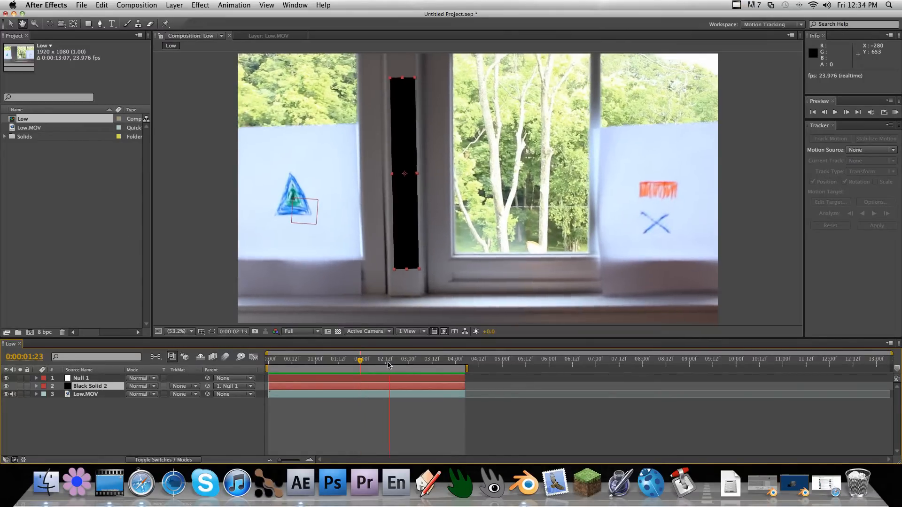
key(space)
drag(441, 366, 108, 371)
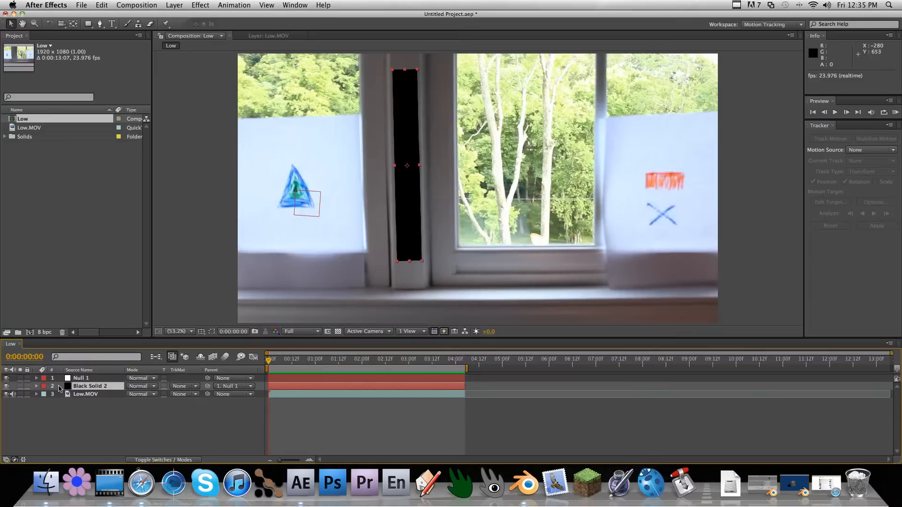
Step: Delete the black solid and move the Low.MOV layer above Null 1
click(80, 386)
key(Delete)
drag(81, 387, 82, 377)
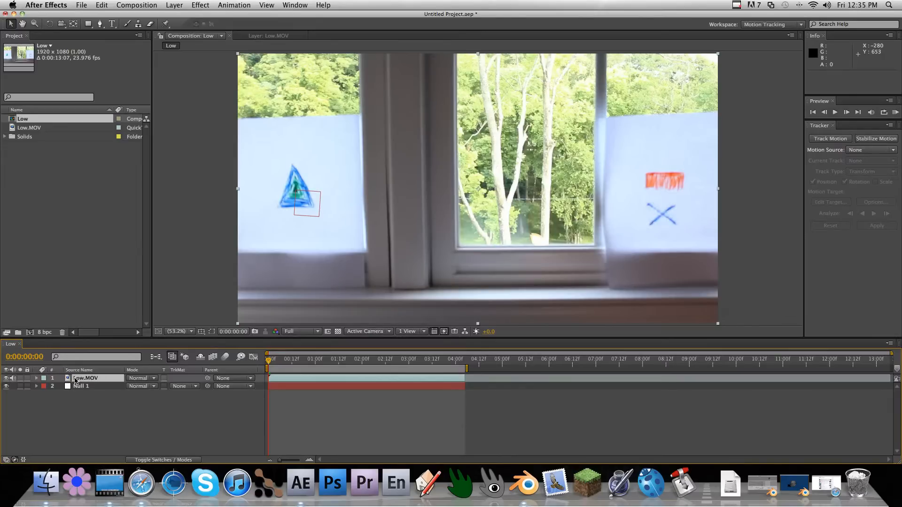
Step: Parent the Low.MOV layer to Null 1 and preview the resulting footage motion
click(233, 381)
click(233, 397)
click(283, 369)
key(space)
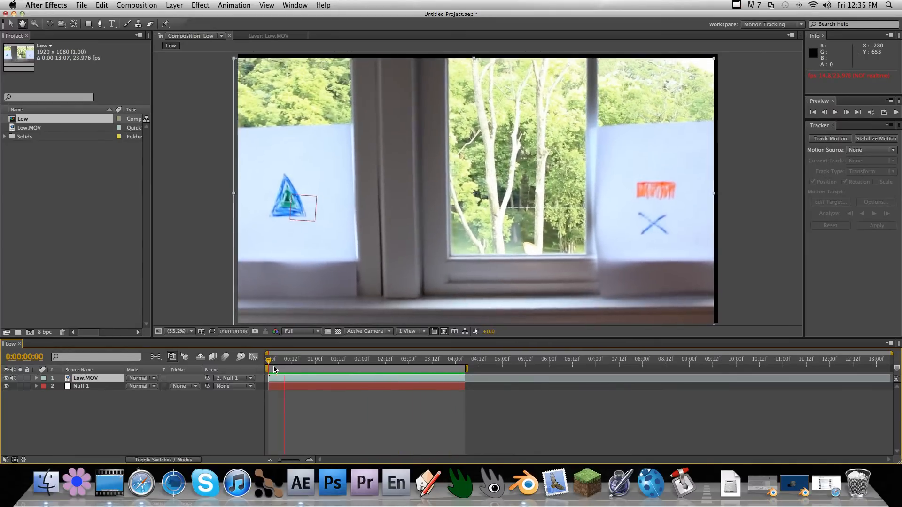
key(space)
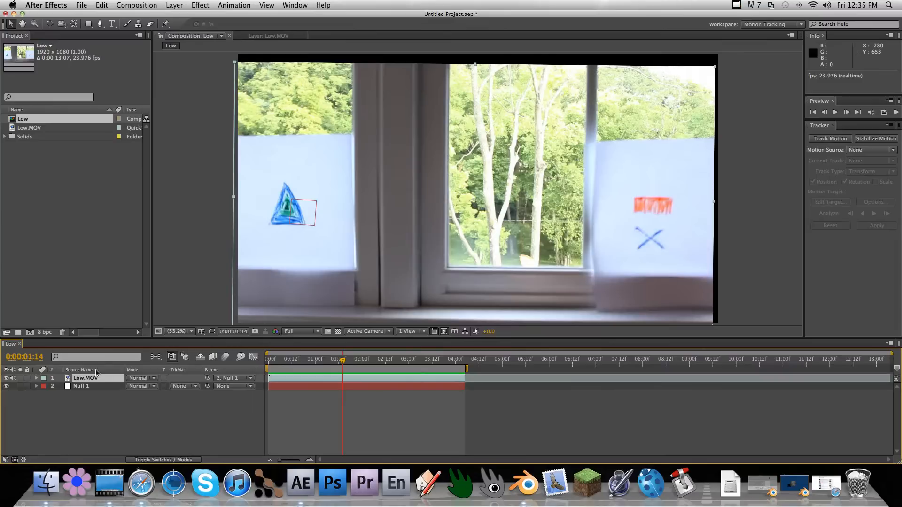
Step: Return to the first frame and replay the parented footage to examine its movement and exposed edges
click(80, 379)
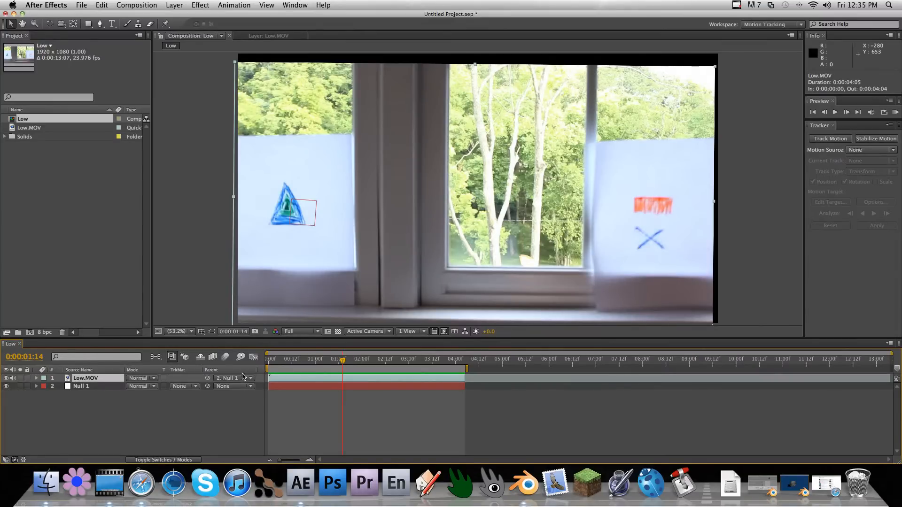
click(90, 387)
click(92, 380)
drag(317, 361, 259, 365)
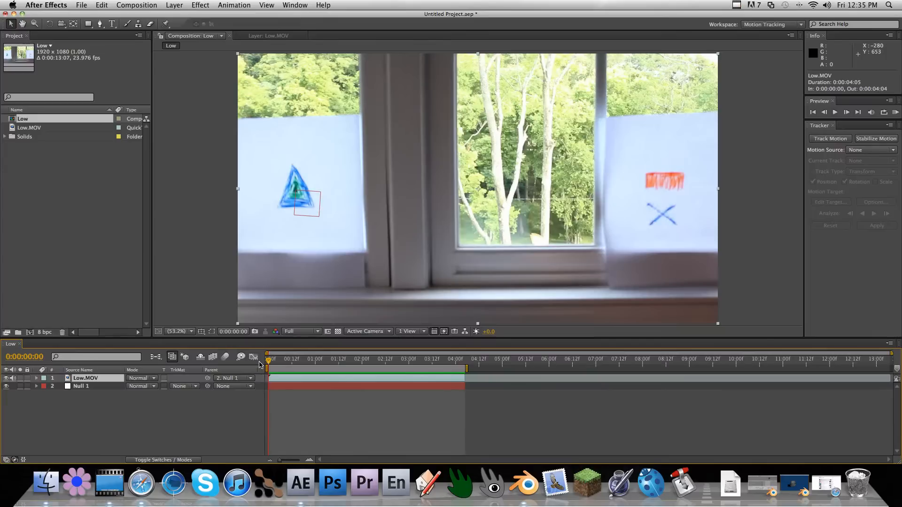
key(space)
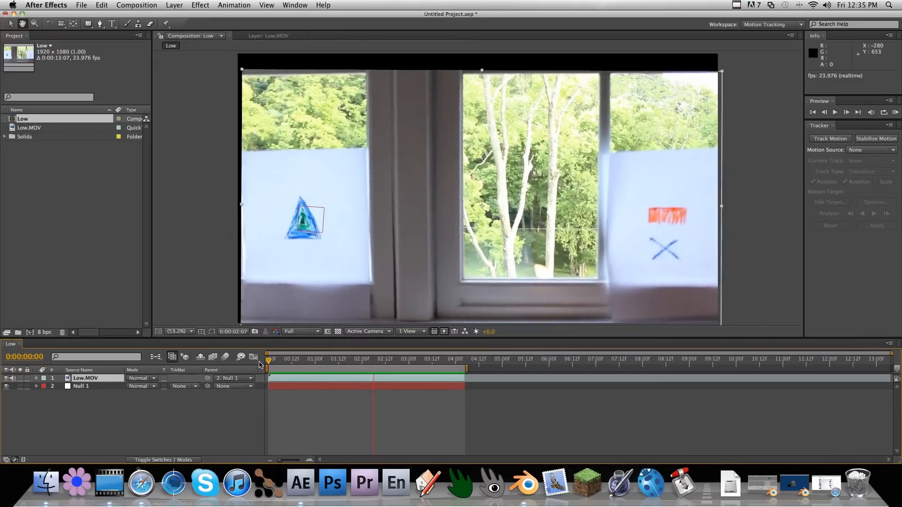
key(space)
Step: Scale up the Low.MOV layer beyond the composition frame to cover the black edges, and play back the result
scroll(528, 203, down, 1)
scroll(528, 206, down, 2)
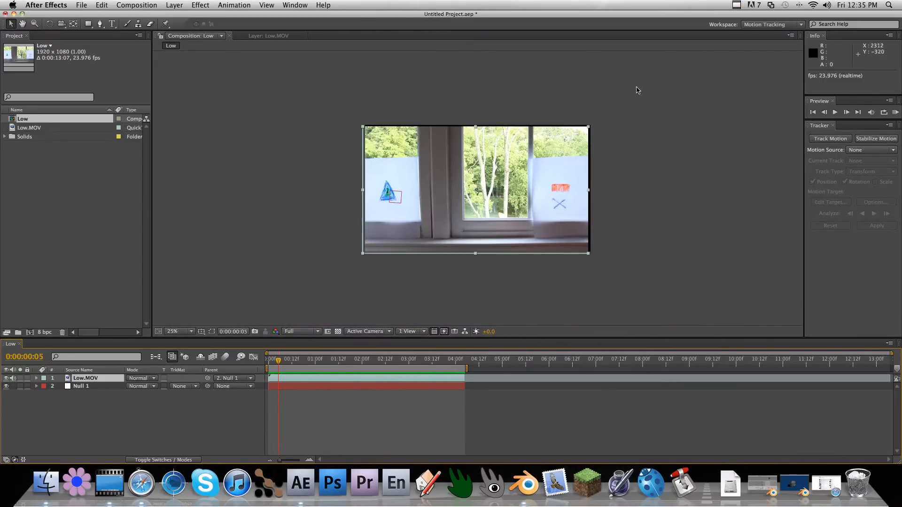
drag(587, 128, 605, 116)
key(space)
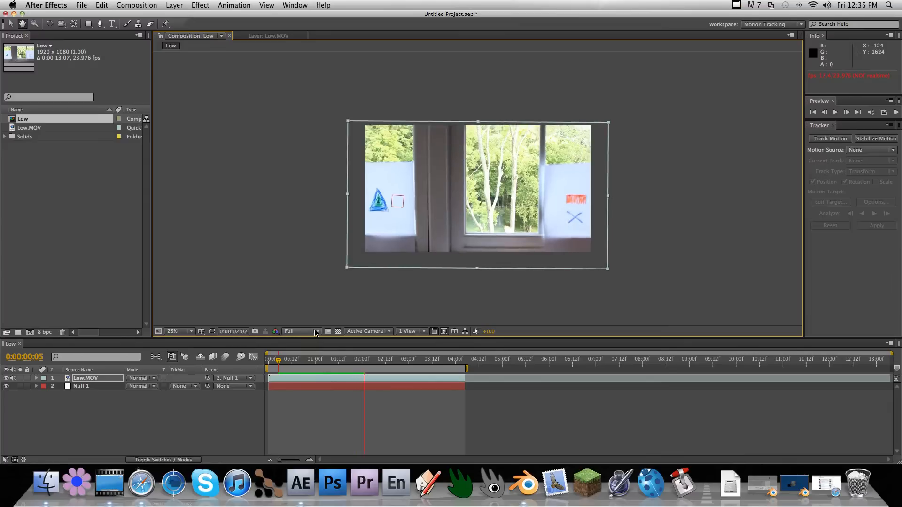
key(space)
Step: Set the composition magnification to Fit and play back the enlarged footage up to 0:00:03:07
click(180, 335)
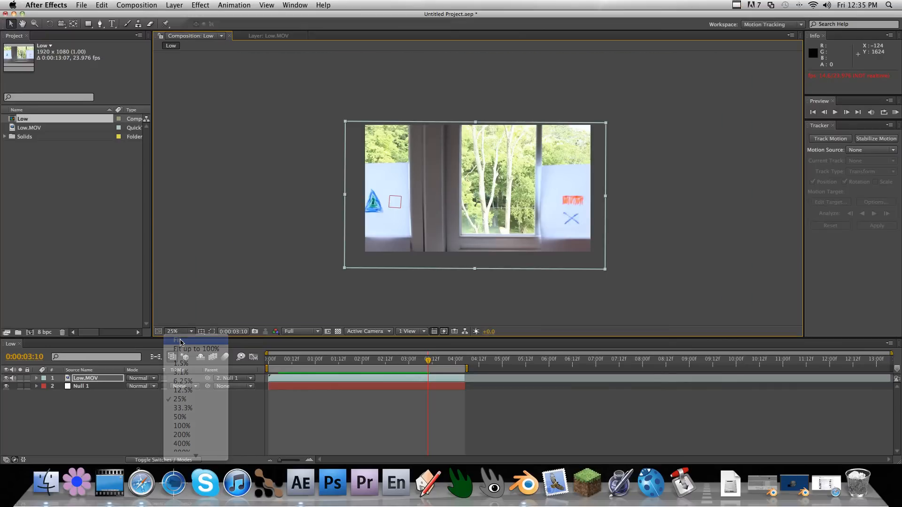
click(180, 342)
key(space)
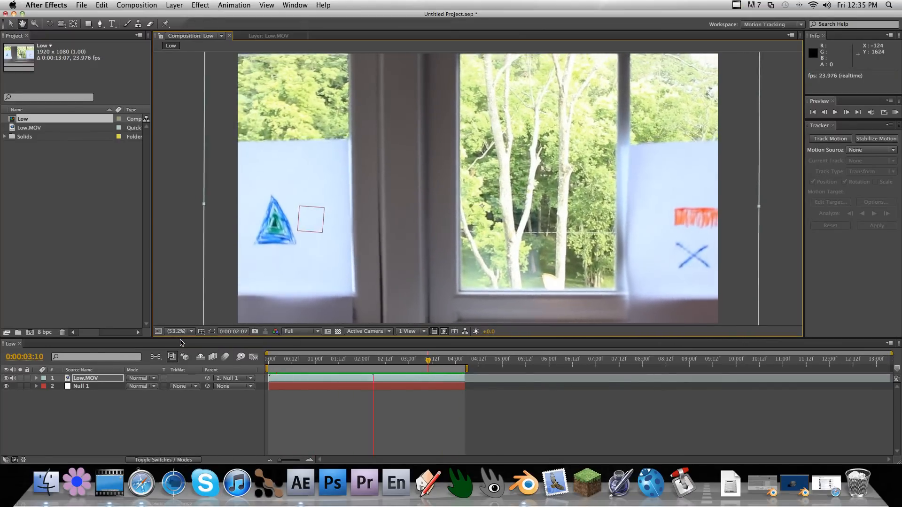
key(space)
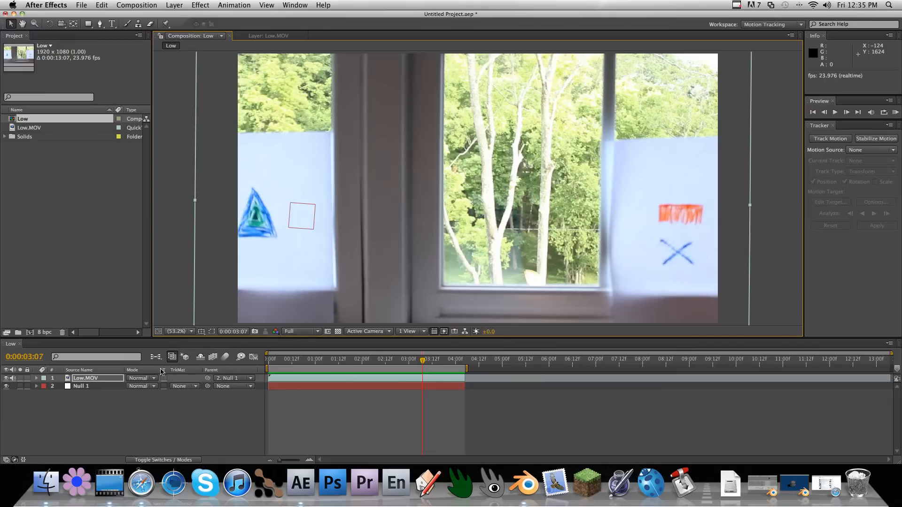
Step: Set the Low.MOV layer's parent to None
click(224, 378)
click(226, 378)
click(246, 379)
click(246, 361)
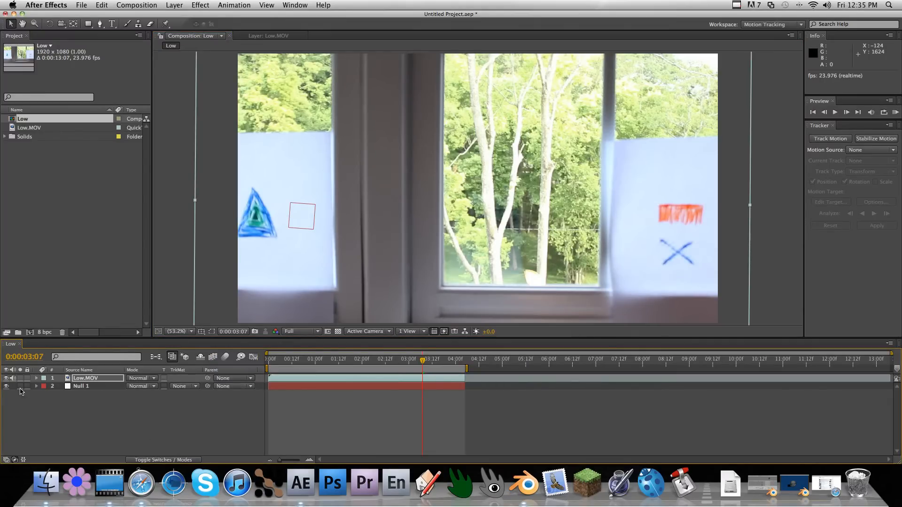